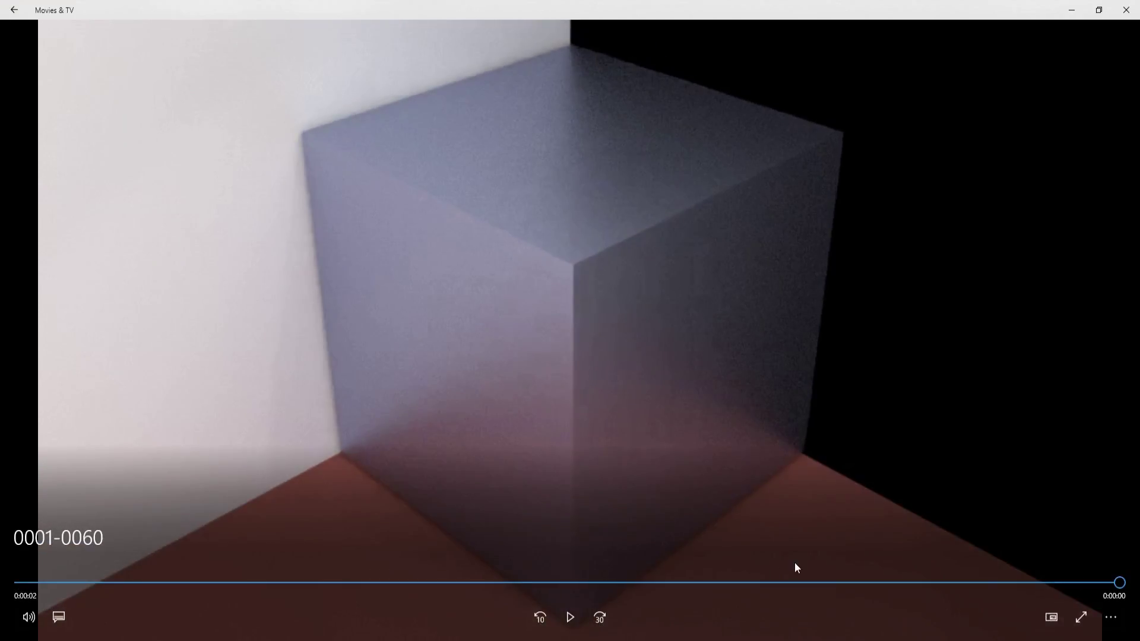
Step: Close the Movies & TV player showing the 0001-0060 render to return to Blender
{"action": "left_click", "coordinate": [1123, 10]}
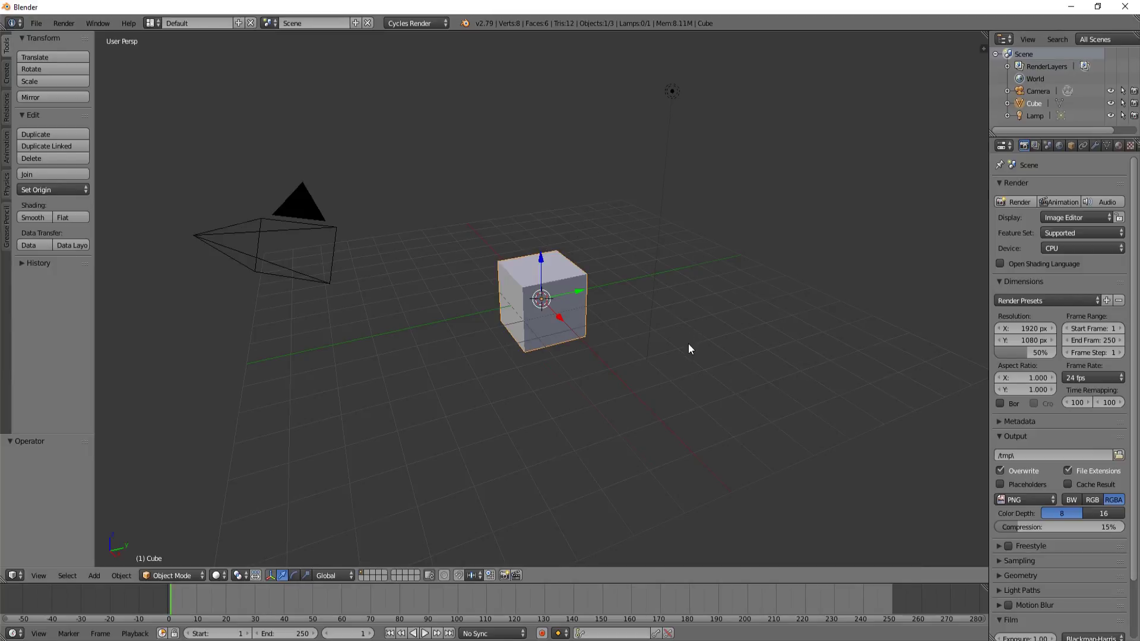
Step: Start the Screencast Keys display with mouse size 63 and widen the Properties editor
{"action": "key", "text": "n"}
{"action": "scroll", "coordinate": [915, 475], "scroll_direction": "down", "scroll_amount": 10}
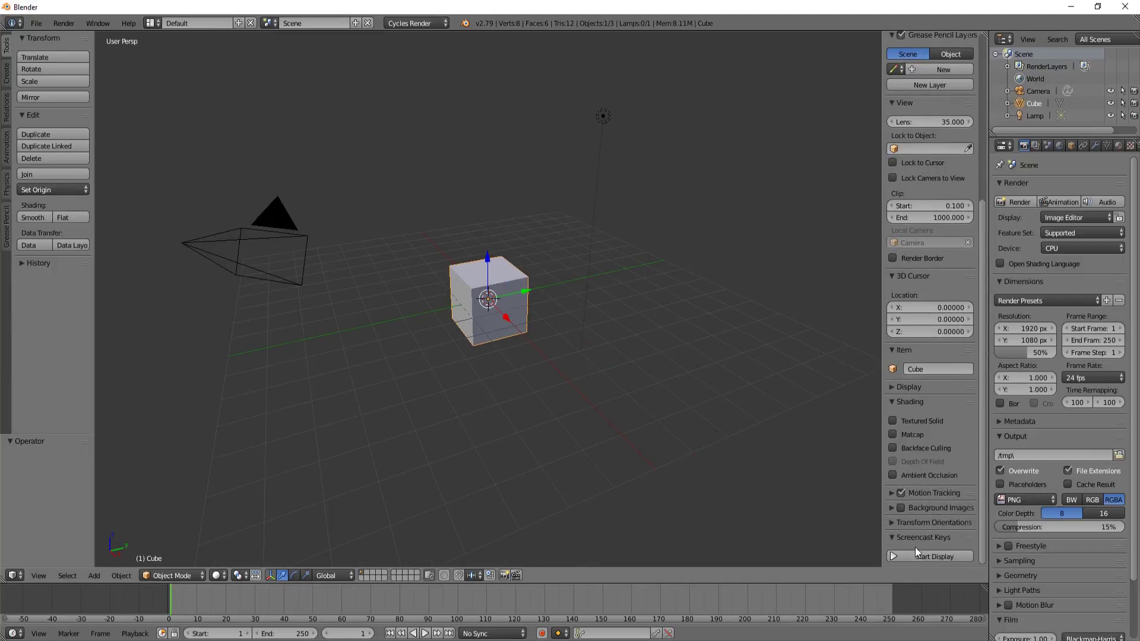
{"action": "left_click", "coordinate": [915, 555]}
{"action": "scroll", "coordinate": [917, 550], "scroll_direction": "down", "scroll_amount": 8}
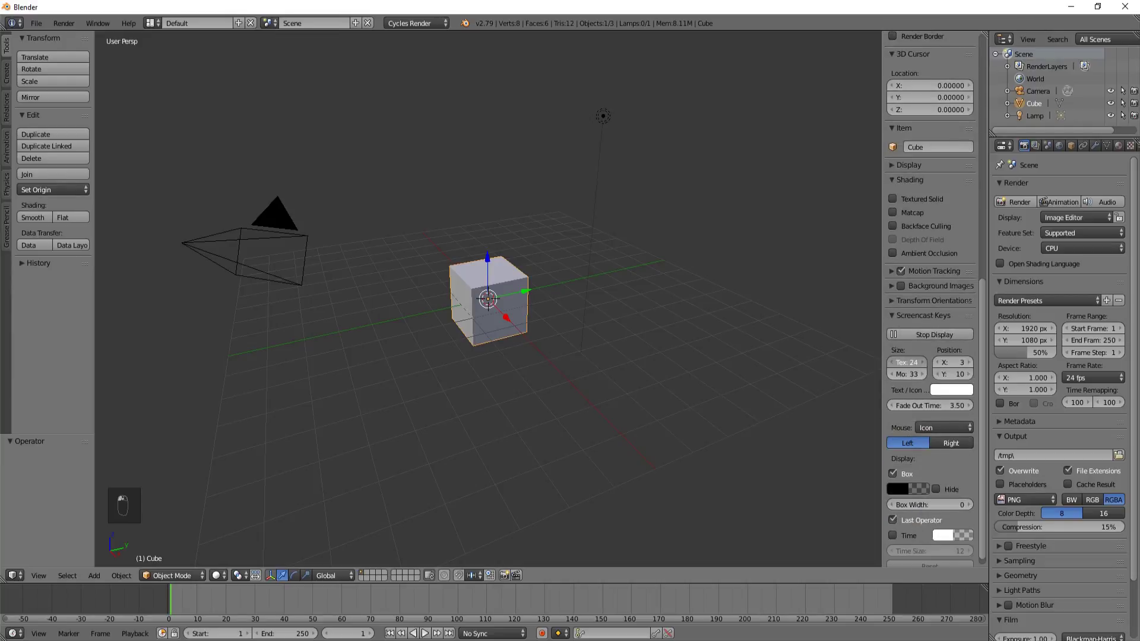
{"action": "left_click_drag", "start_coordinate": [906, 374], "coordinate": [926, 374]}
{"action": "key", "text": "n"}
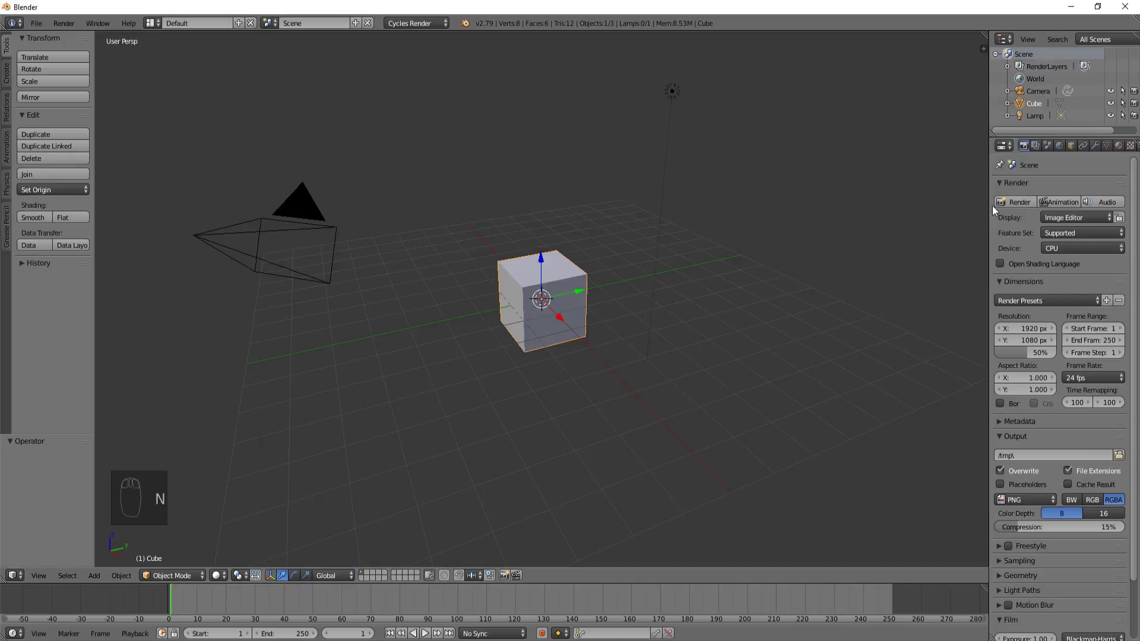
{"action": "left_click_drag", "start_coordinate": [991, 201], "coordinate": [827, 205]}
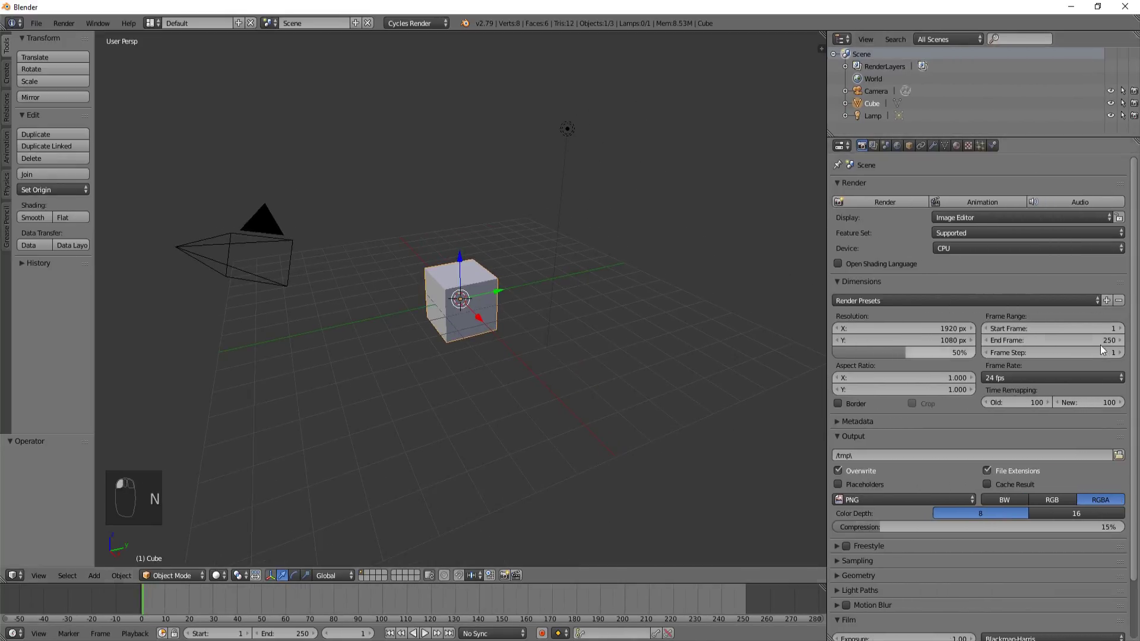
Step: In the Cube's mesh data, add a Basis shape key and a second key named 'sphere'
{"action": "left_click", "coordinate": [945, 145]}
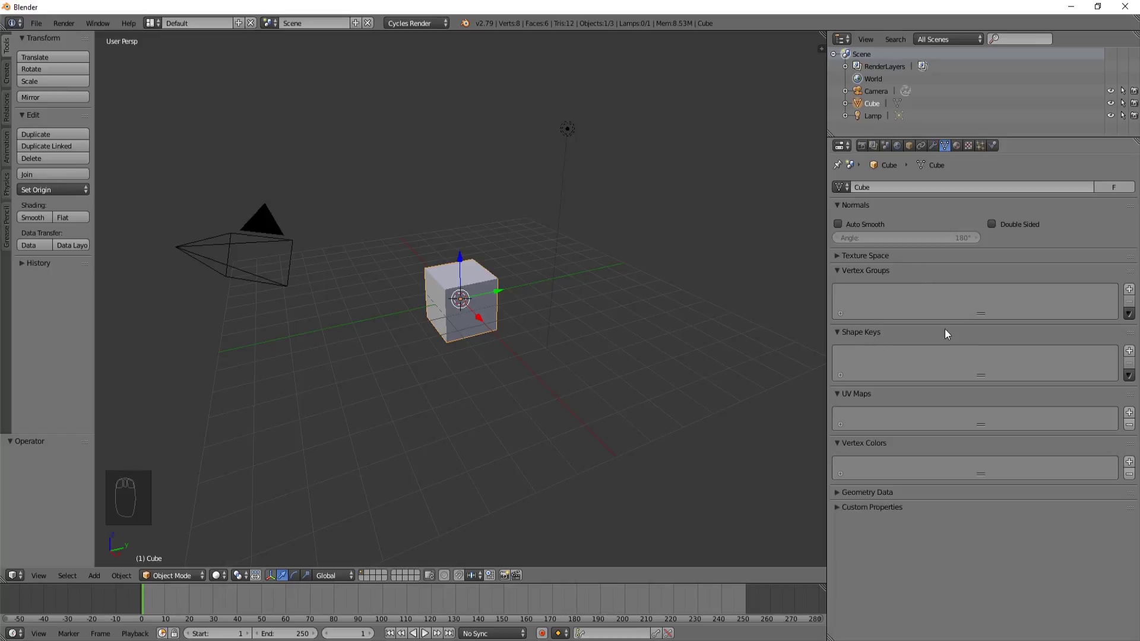
{"action": "left_click", "coordinate": [1128, 351]}
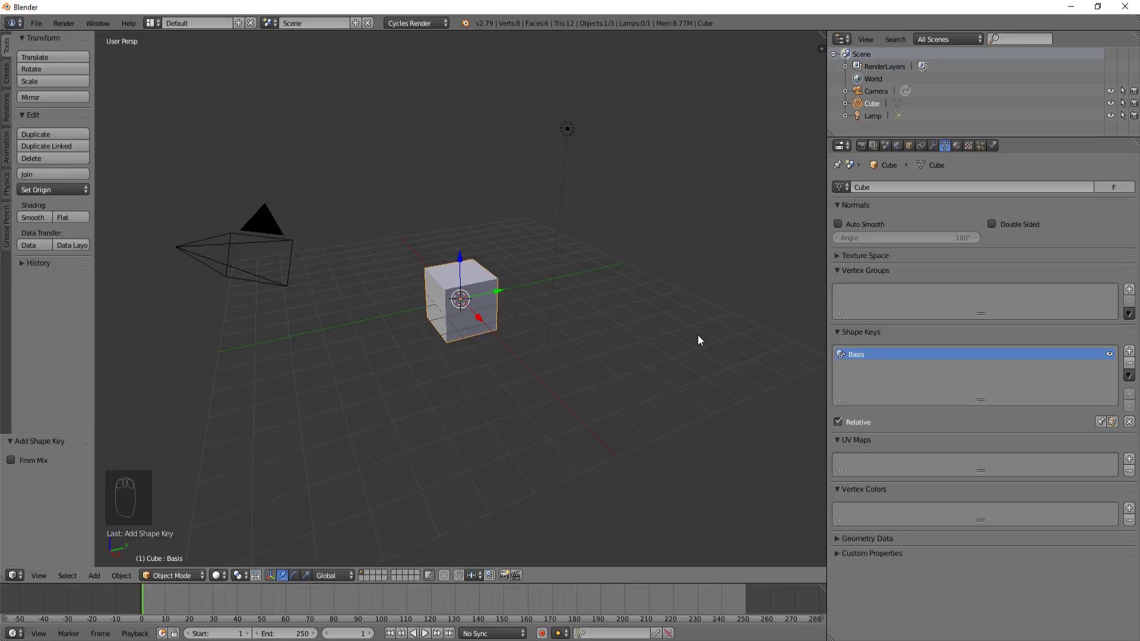
{"action": "left_click", "coordinate": [1128, 351]}
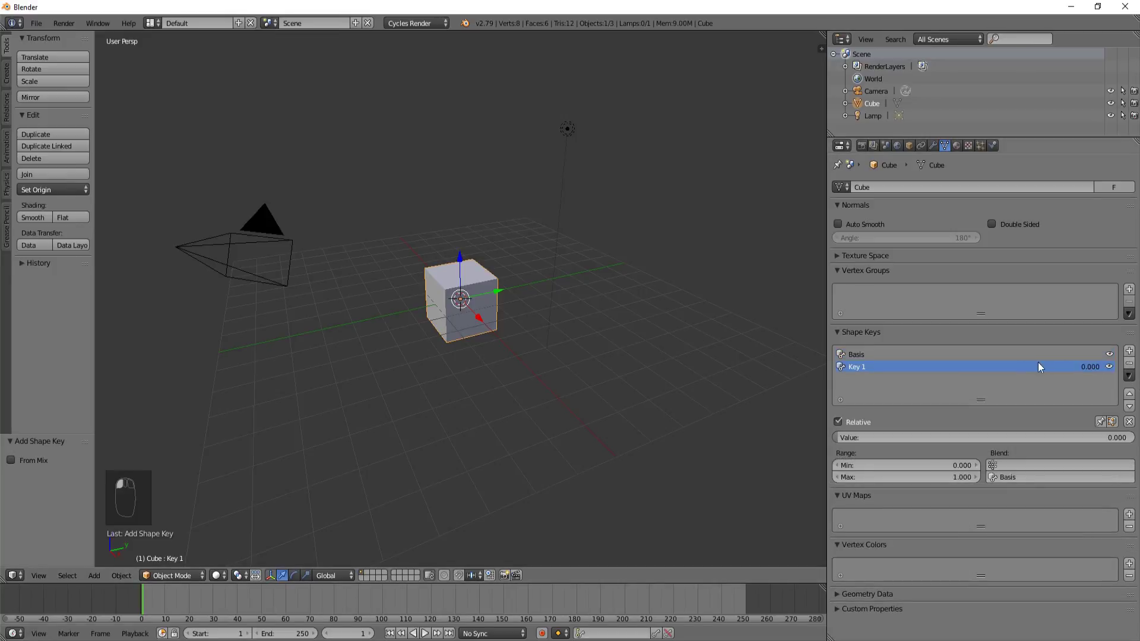
{"action": "double_click", "coordinate": [857, 368]}
{"action": "type", "text": "sp"}
{"action": "key", "text": "Return"}
Step: In Edit Mode, subdivide the cube's mesh with 10 cuts
{"action": "key", "text": "Tab"}
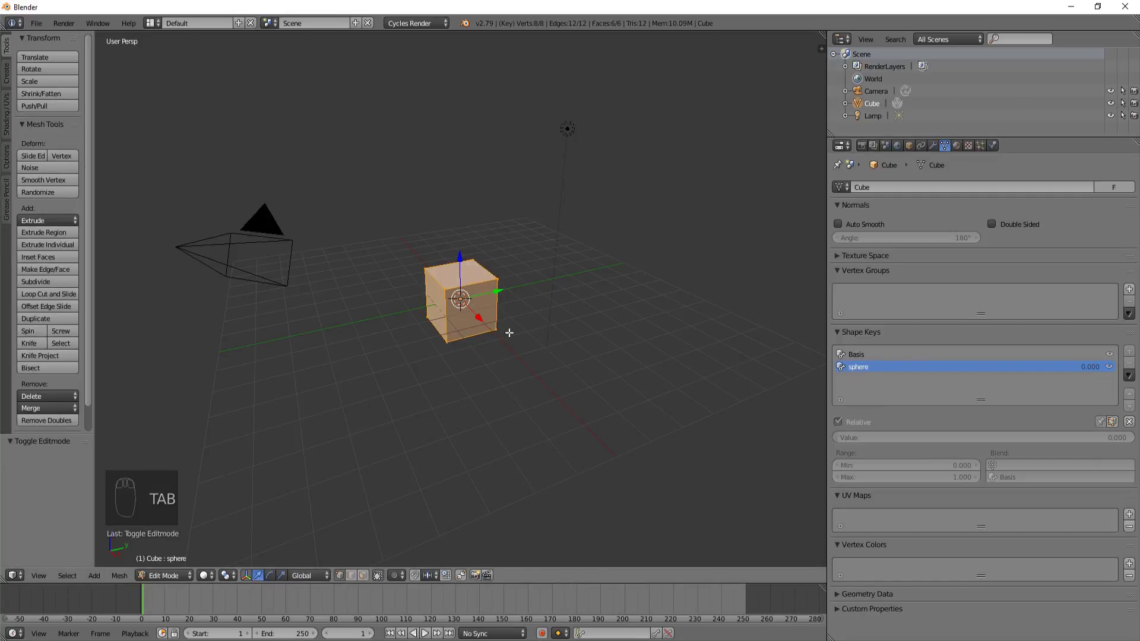
{"action": "key", "text": "w"}
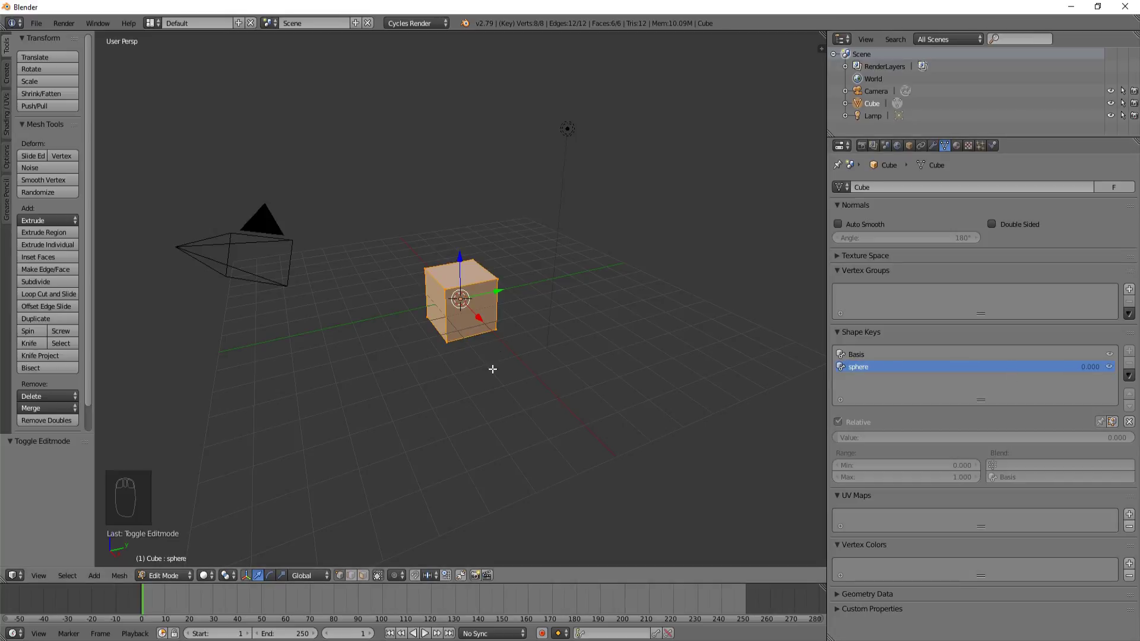
{"action": "key", "text": "w"}
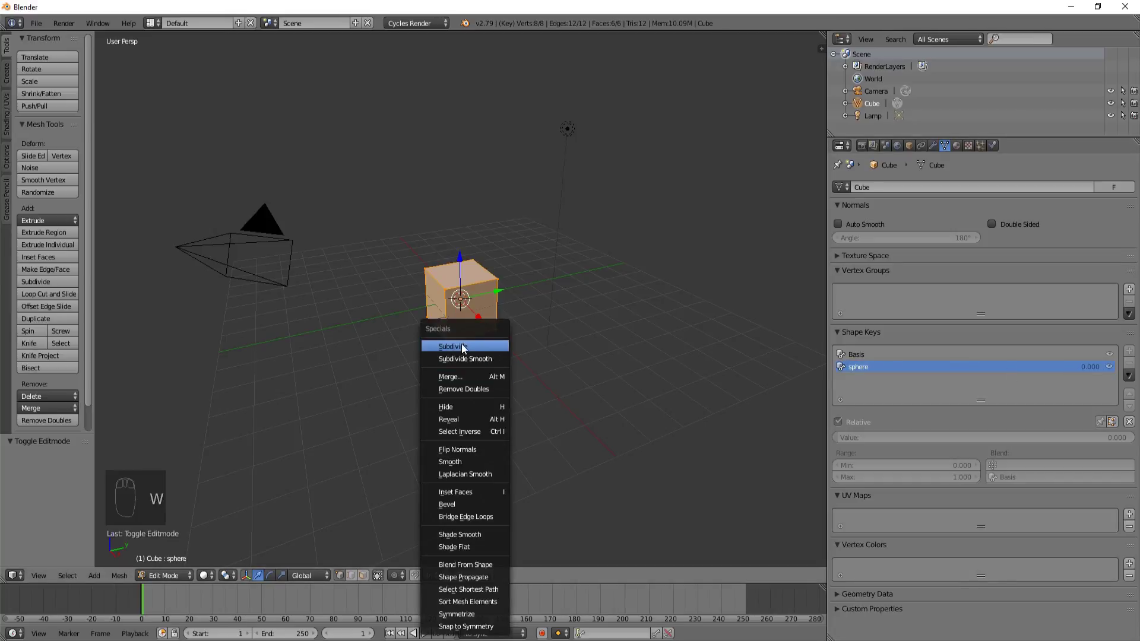
{"action": "left_click", "coordinate": [463, 344]}
{"action": "left_click_drag", "start_coordinate": [52, 477], "coordinate": [89, 477]}
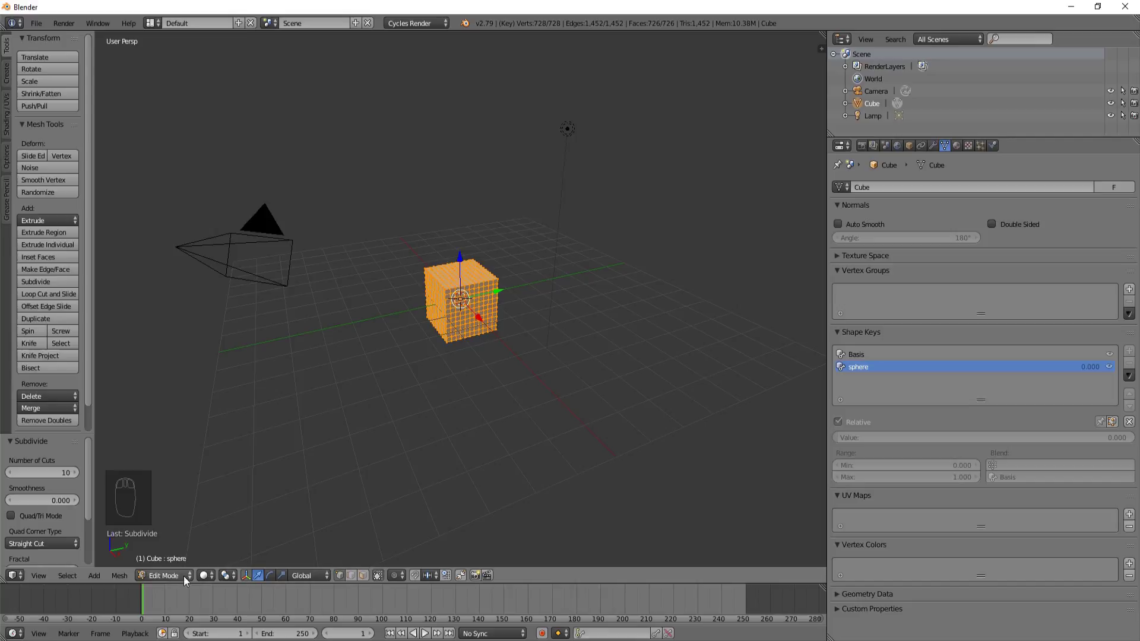
Step: Apply To Sphere at factor 1 to turn the mesh into a full sphere
{"action": "left_click", "coordinate": [119, 575]}
{"action": "mouse_move", "coordinate": [136, 523]}
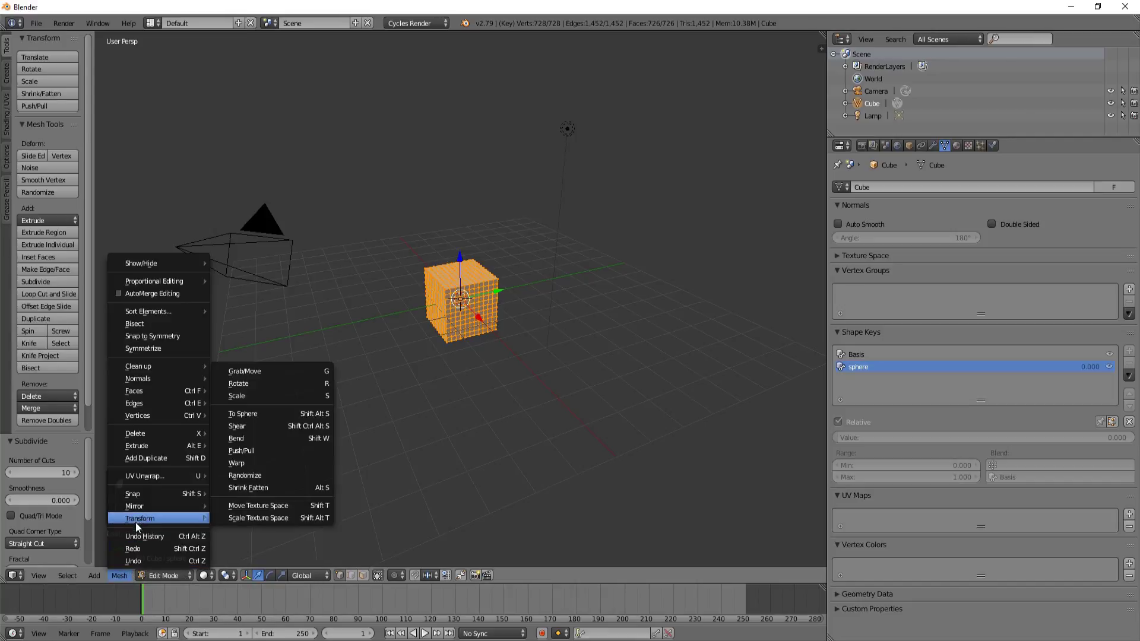
{"action": "left_click", "coordinate": [247, 413]}
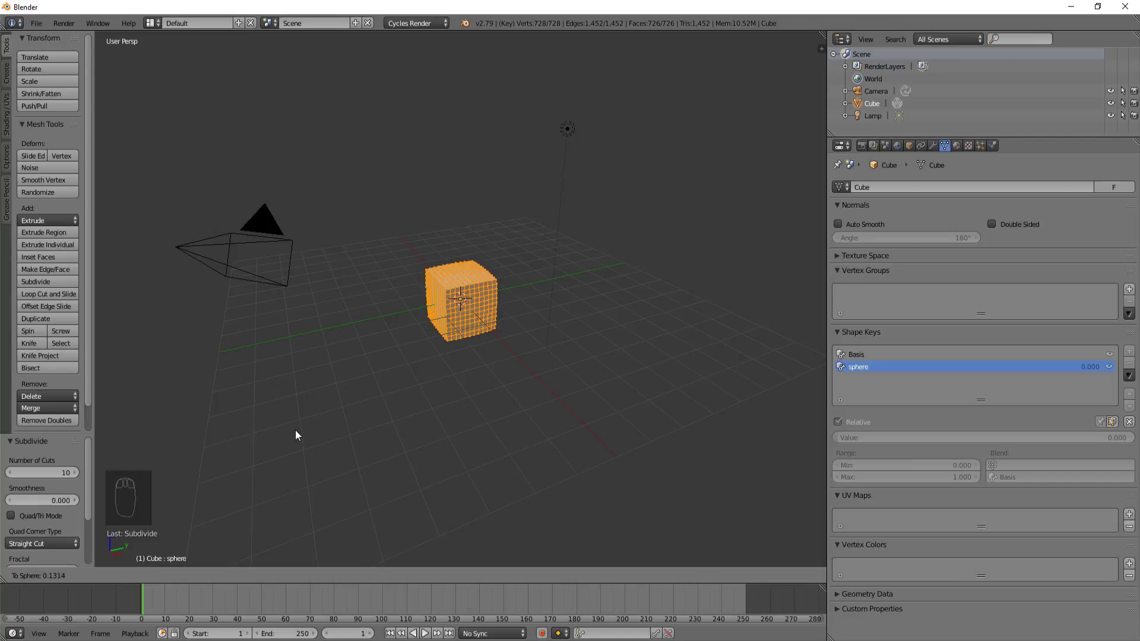
{"action": "type", "text": "12"}
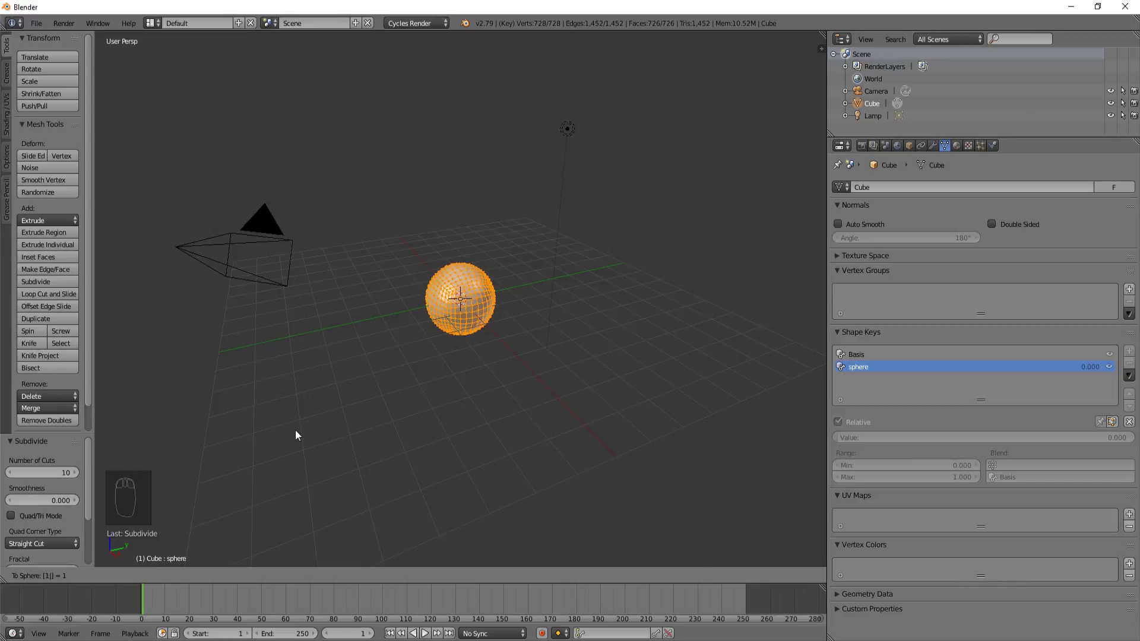
{"action": "key", "text": "Return"}
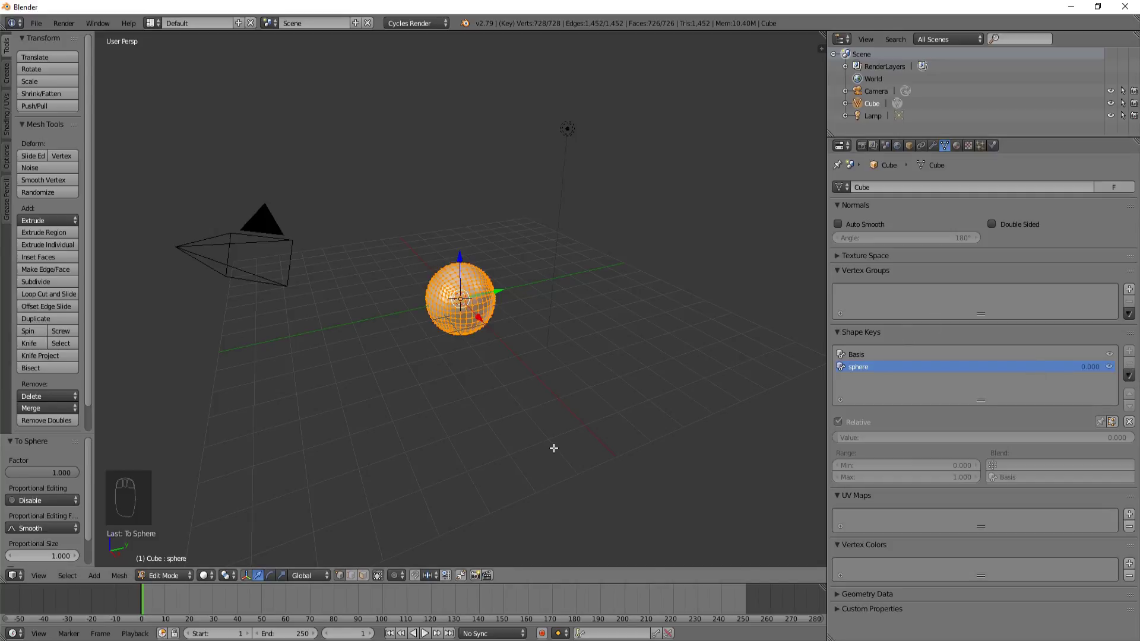
{"action": "scroll", "coordinate": [464, 325], "scroll_direction": "up", "scroll_amount": 4}
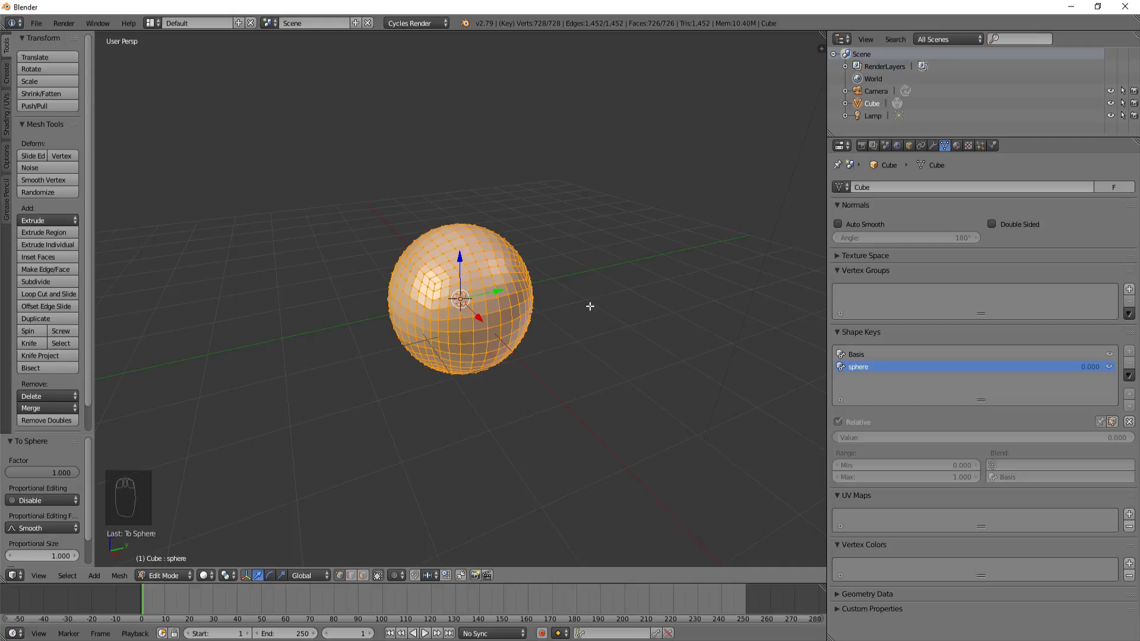
Step: Return to Object Mode and select the 'sphere' shape key
{"action": "key", "text": "Tab"}
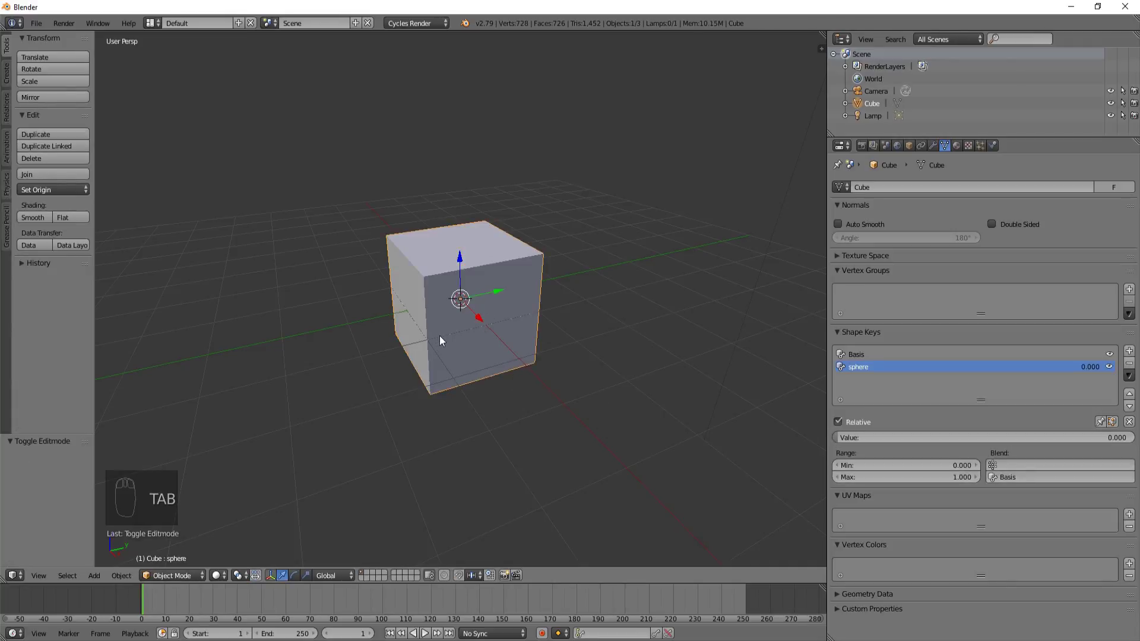
{"action": "left_click", "coordinate": [858, 355]}
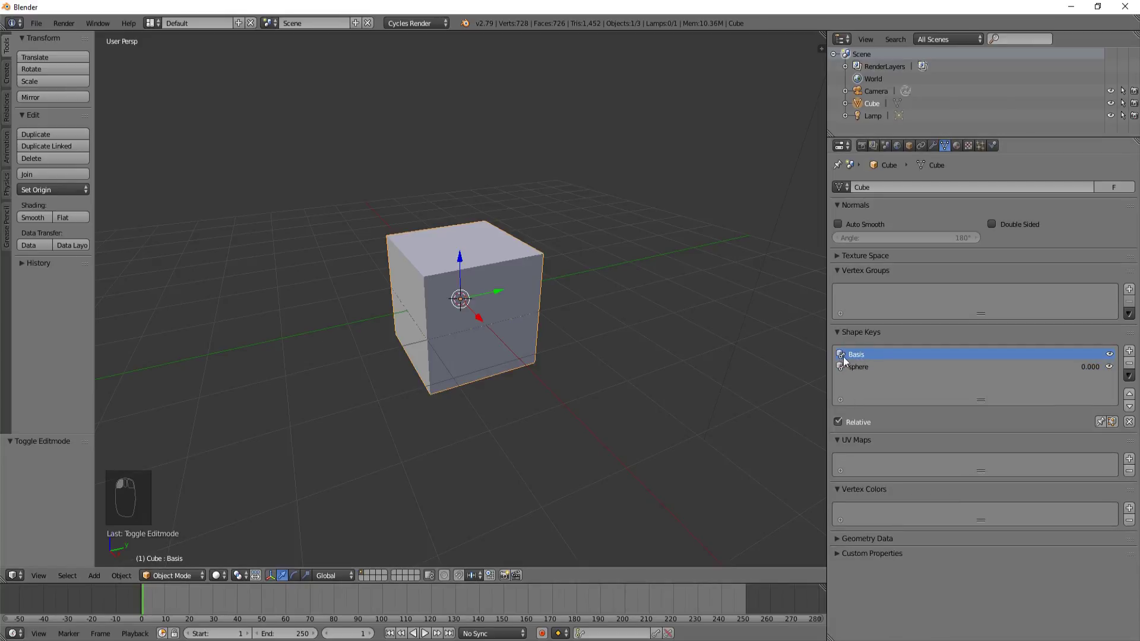
{"action": "left_click", "coordinate": [1089, 368]}
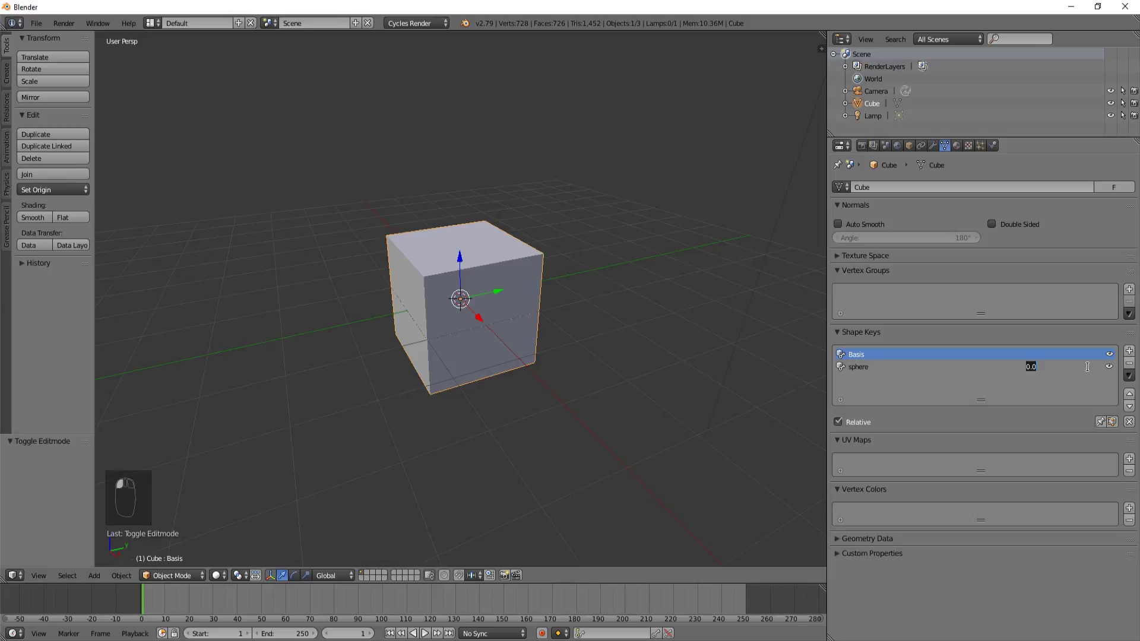
{"action": "left_click", "coordinate": [977, 374]}
{"action": "left_click", "coordinate": [942, 367]}
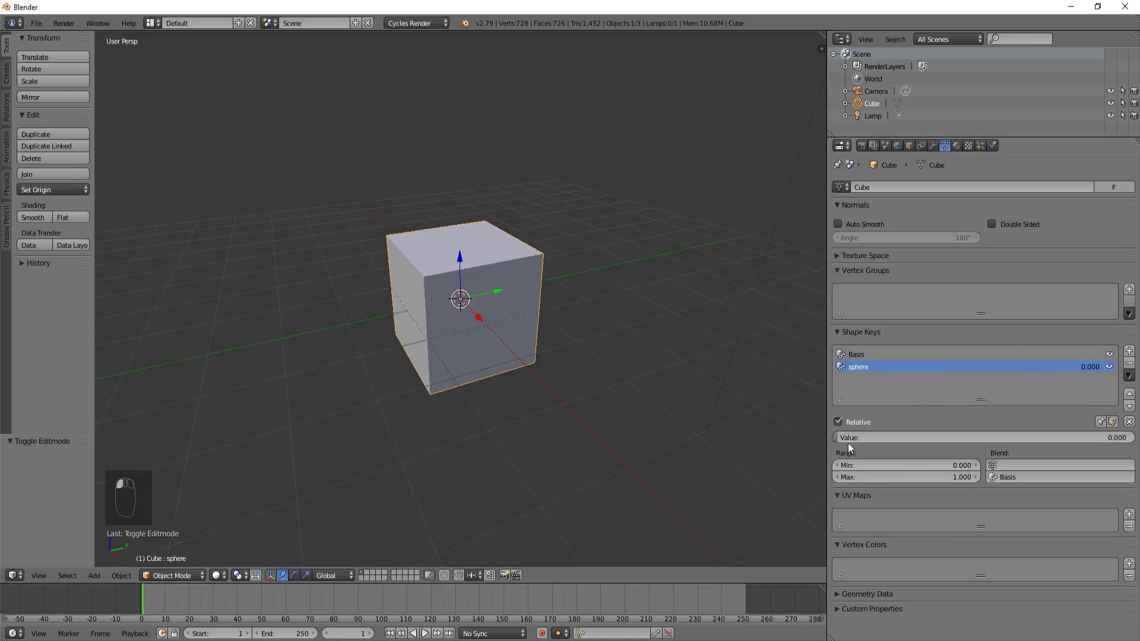
Step: Slide the sphere key's Value to 1 and back to 0 to test the morph
{"action": "left_click_drag", "start_coordinate": [853, 437], "coordinate": [1122, 457]}
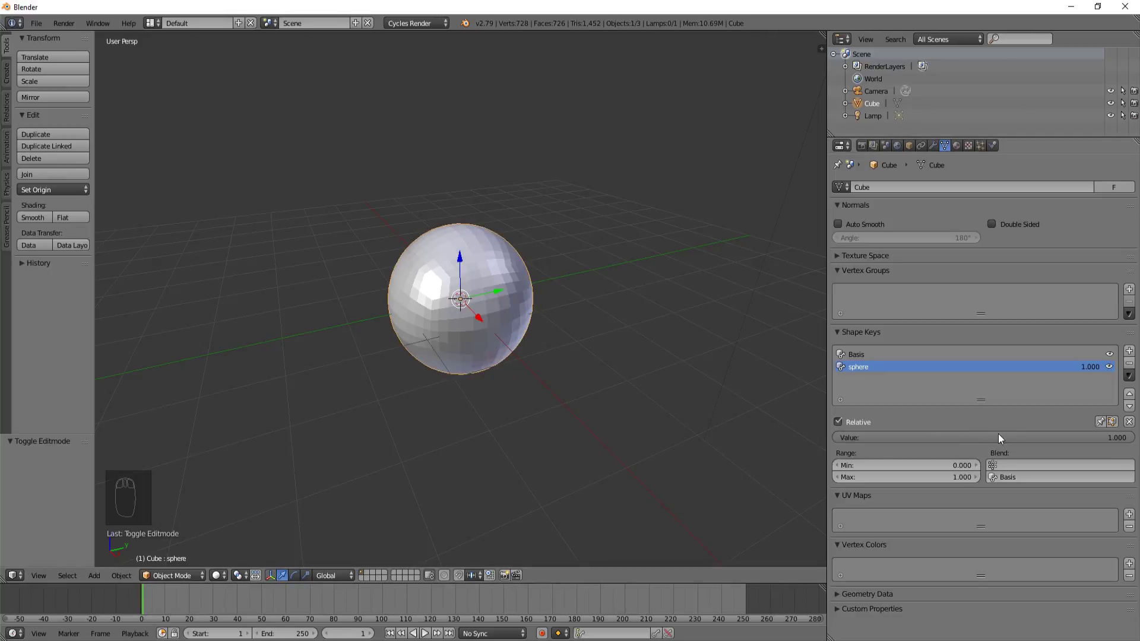
{"action": "left_click_drag", "start_coordinate": [998, 437], "coordinate": [876, 437]}
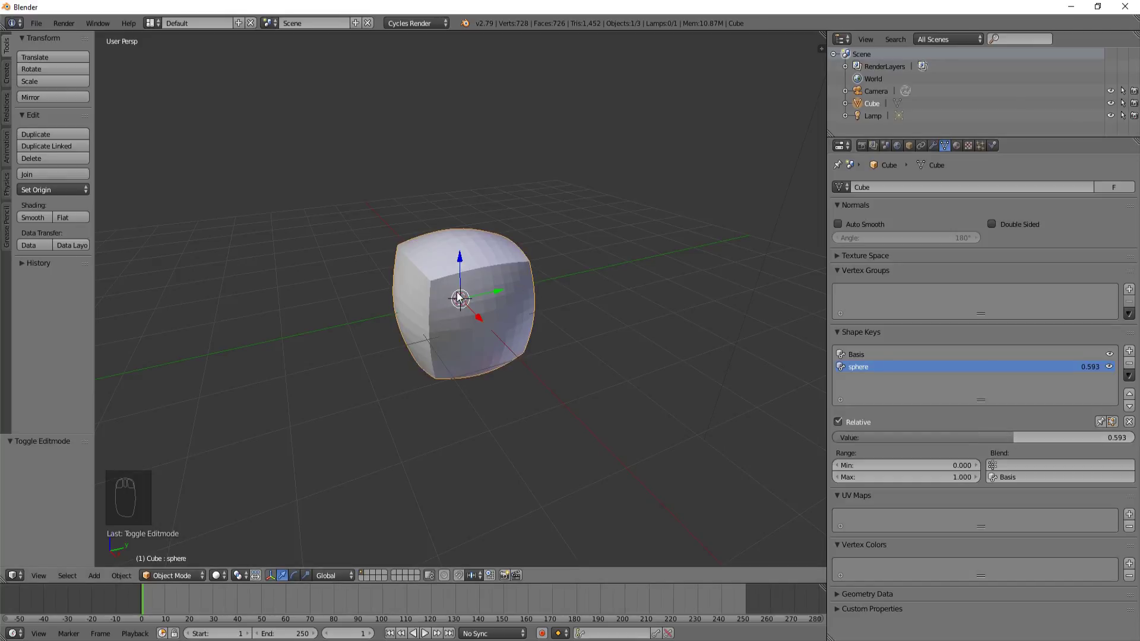
{"action": "left_click_drag", "start_coordinate": [1020, 436], "coordinate": [837, 438]}
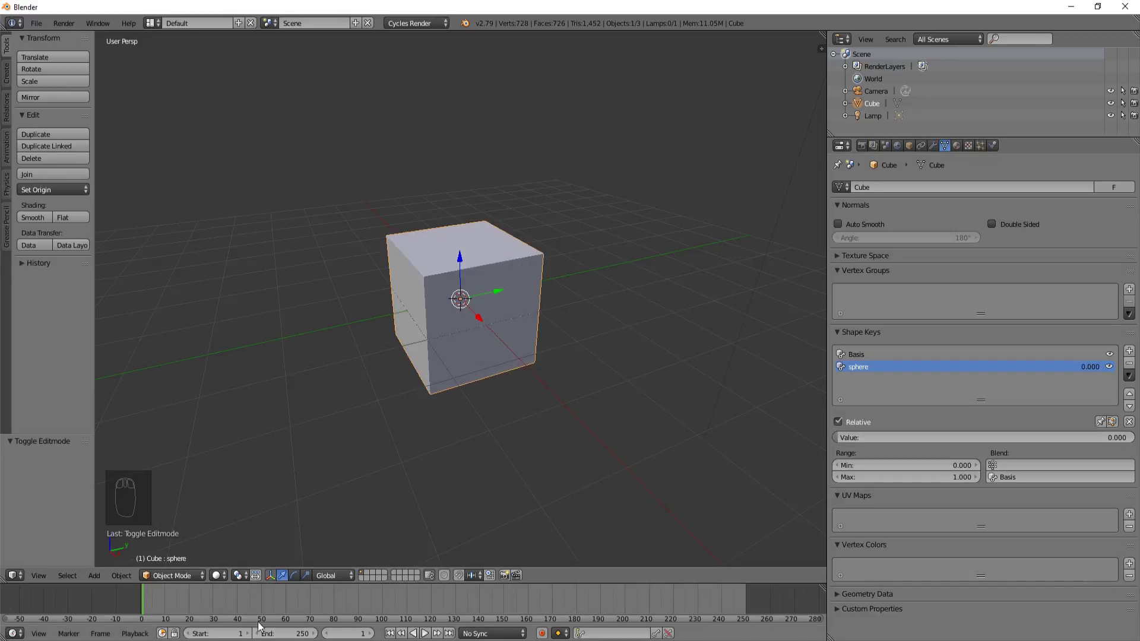
Step: Set the timeline's end frame to 60
{"action": "left_click", "coordinate": [292, 634]}
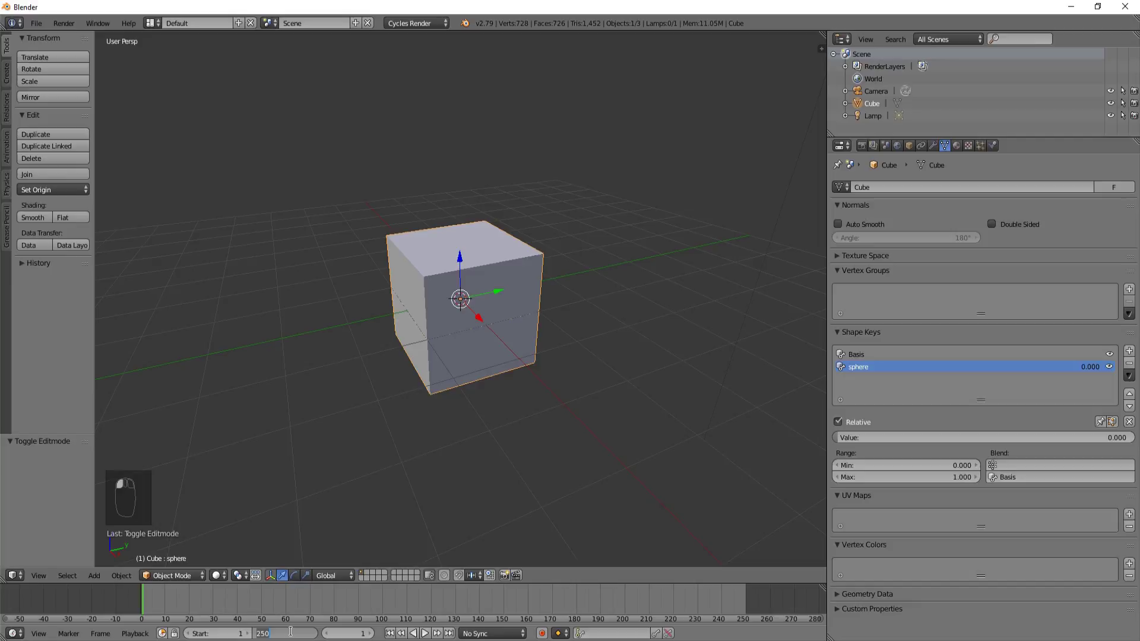
{"action": "type", "text": "603"}
{"action": "key", "text": "Return"}
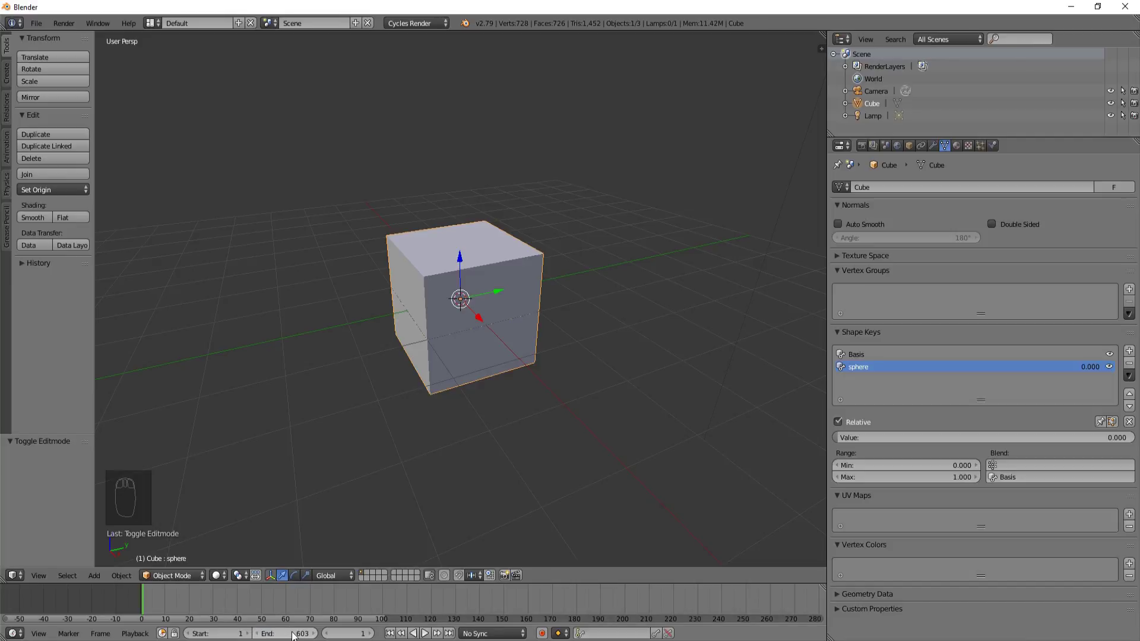
{"action": "left_click", "coordinate": [292, 634]}
{"action": "type", "text": "60"}
{"action": "key", "text": "Return"}
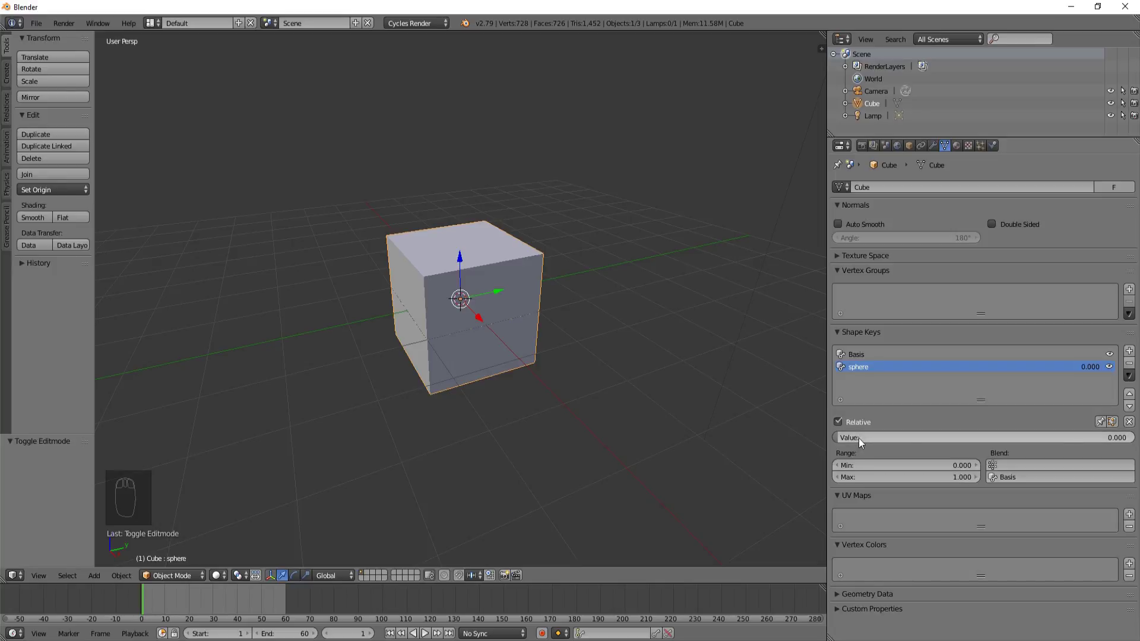
Step: Keyframe the sphere key Value at 0, 1, 0 on frames 1, 30, 60 and play the animation
{"action": "key", "text": "i"}
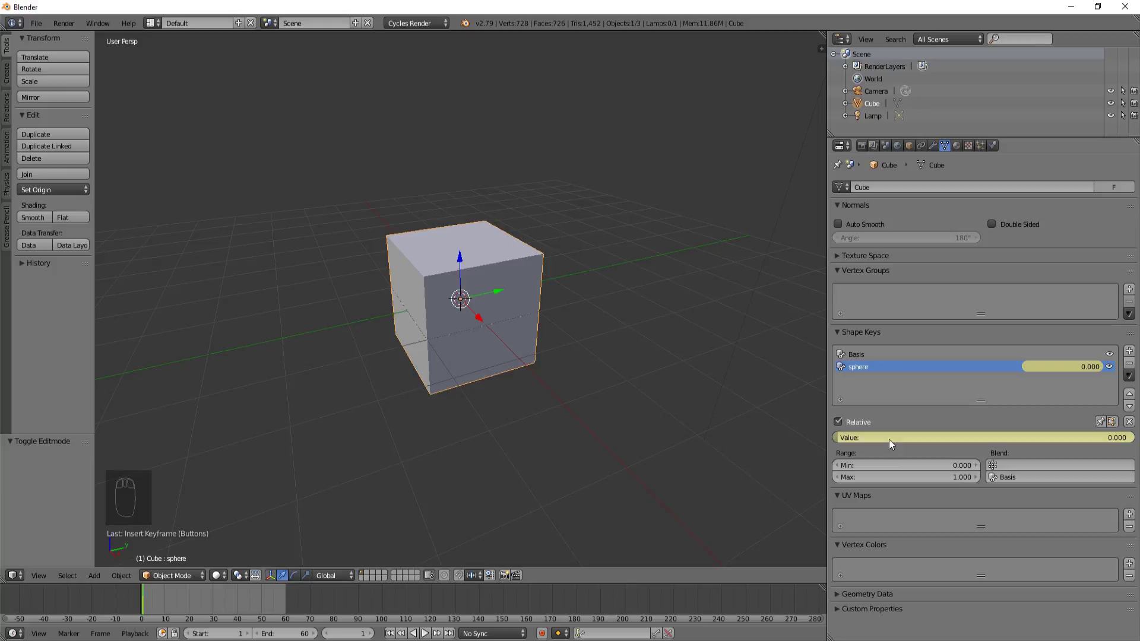
{"action": "left_click", "coordinate": [213, 593]}
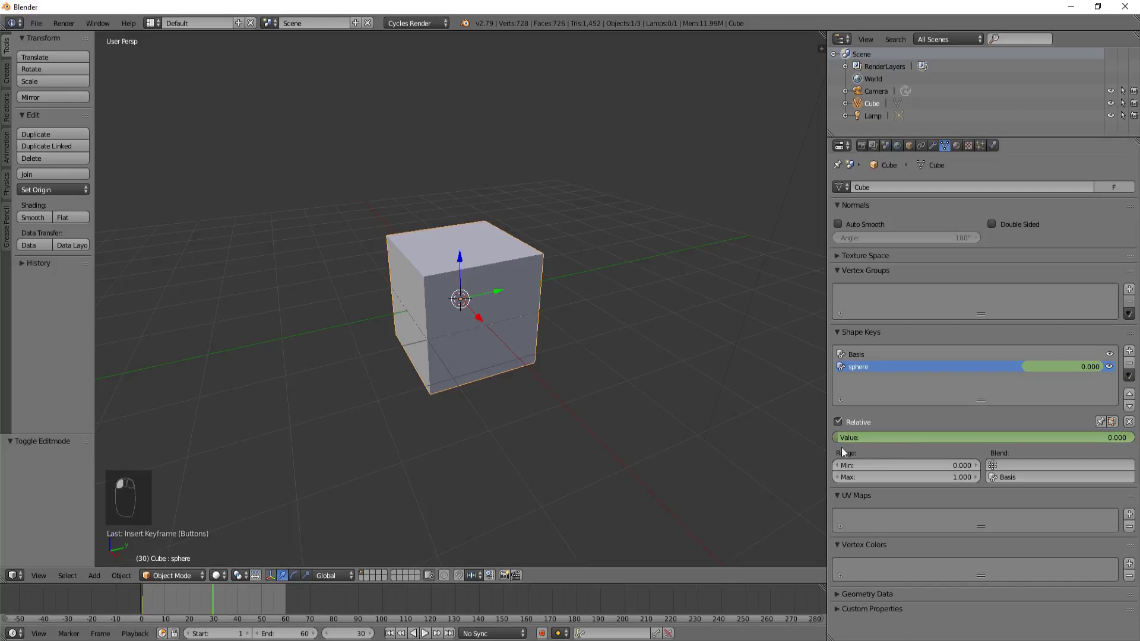
{"action": "left_click_drag", "start_coordinate": [851, 440], "coordinate": [1092, 434]}
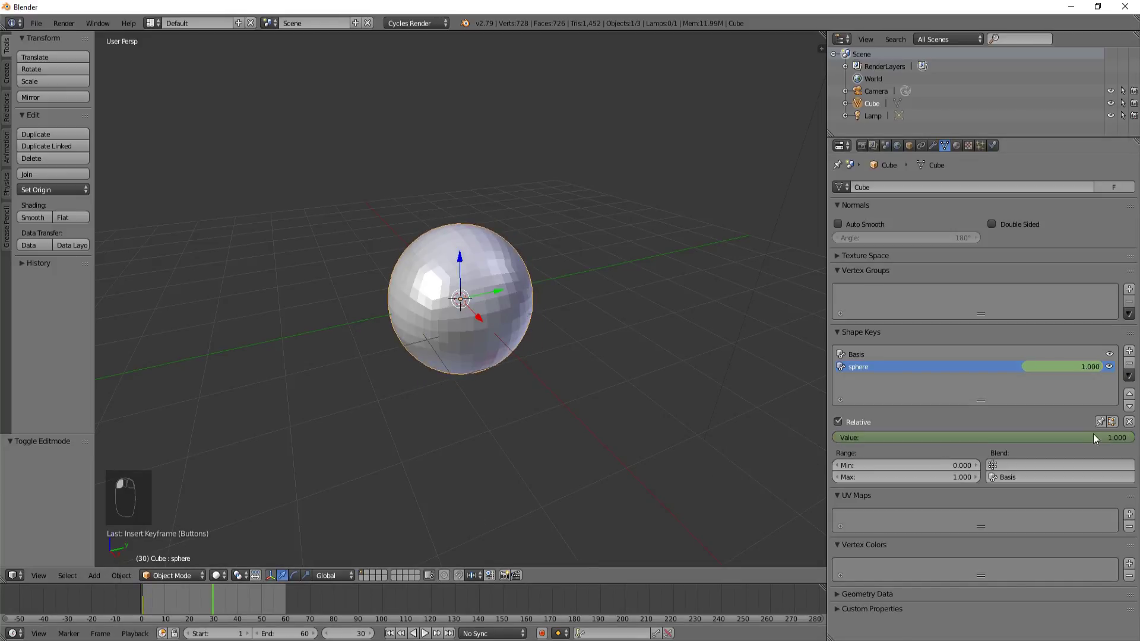
{"action": "key", "text": "i"}
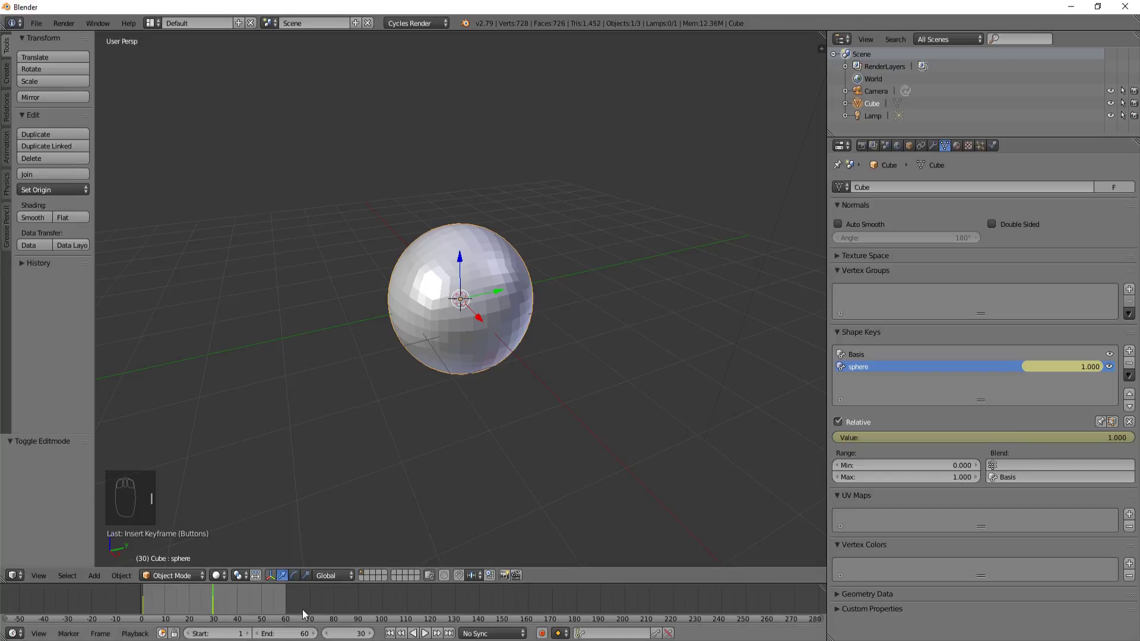
{"action": "left_click", "coordinate": [285, 604]}
{"action": "left_click_drag", "start_coordinate": [939, 443], "coordinate": [881, 437]}
{"action": "key", "text": "i"}
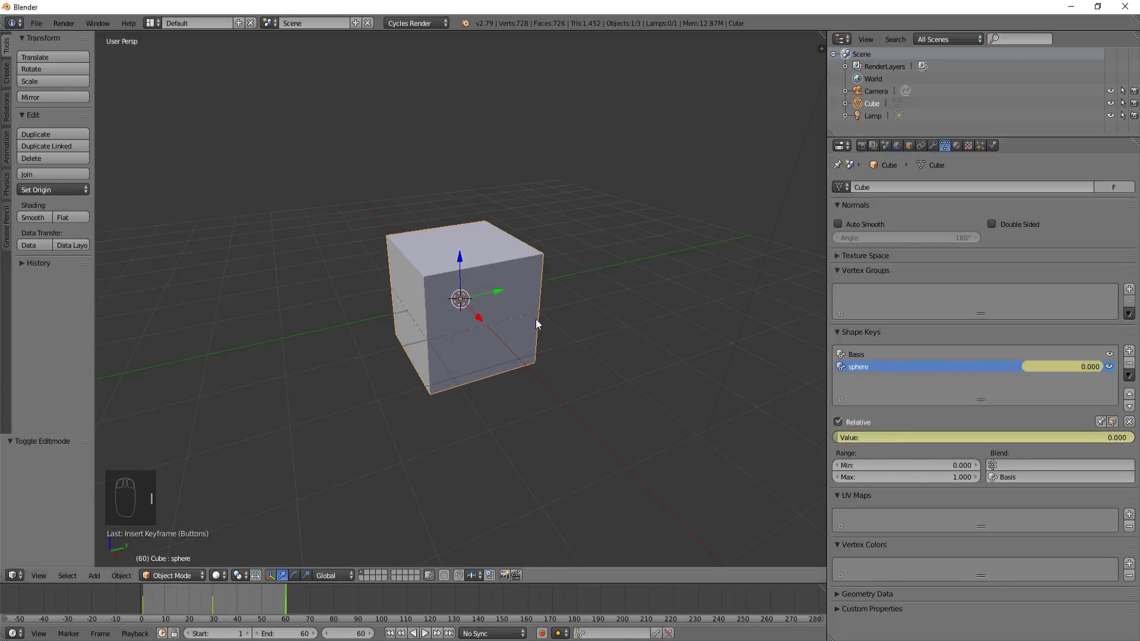
{"action": "key", "text": "alt+a"}
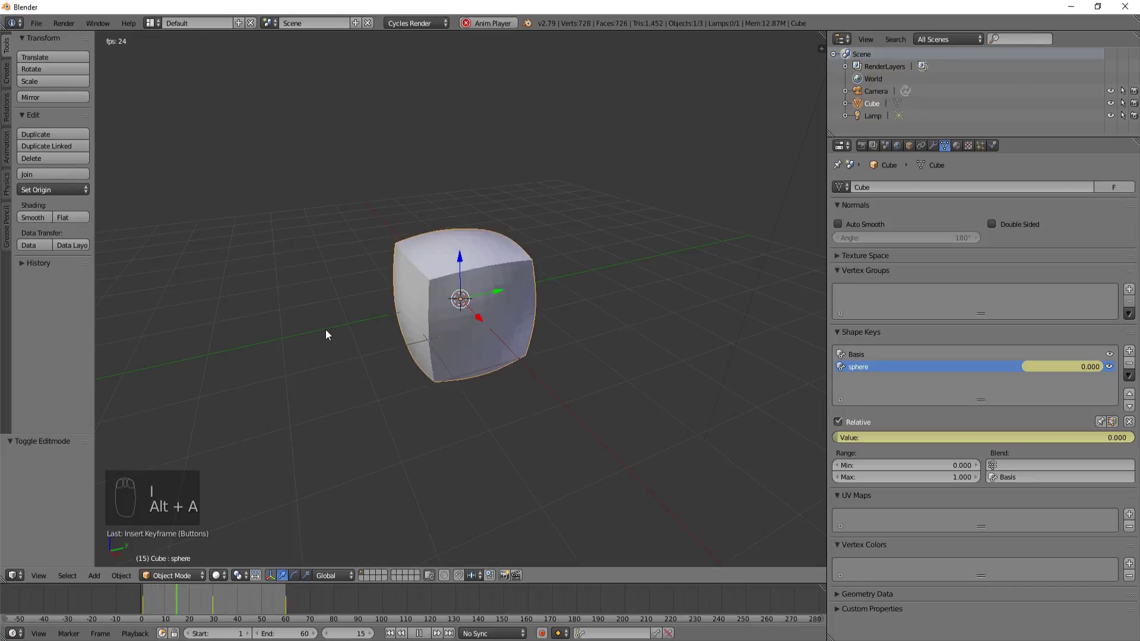